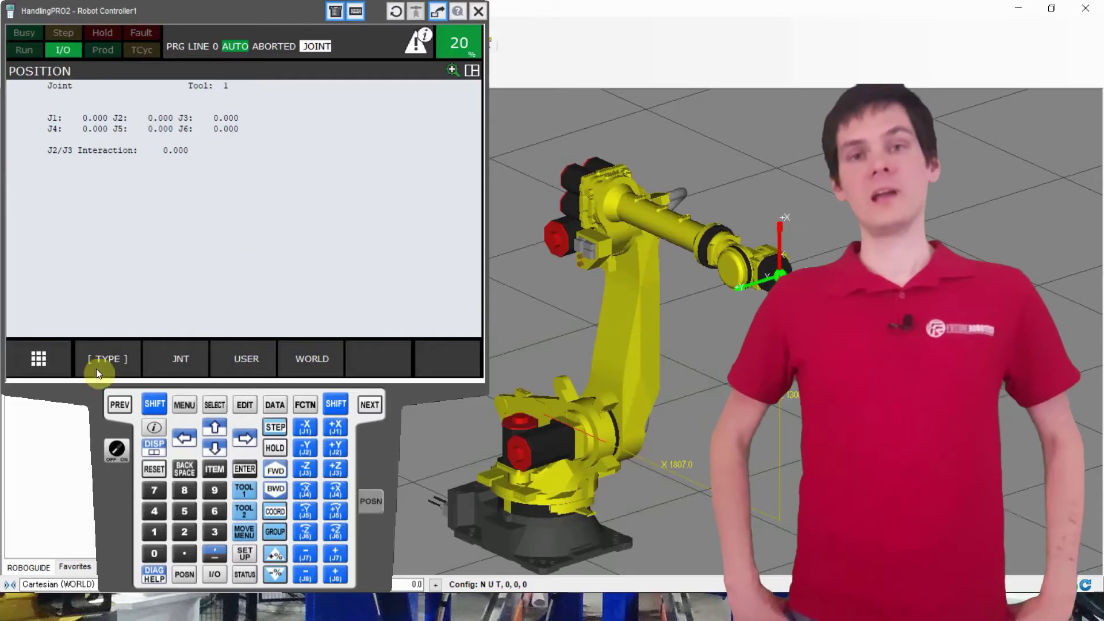
Put the controller in T2 mode, clear alarms with RESET, and cycle the pendant OFF/ON
left_click(114, 448)
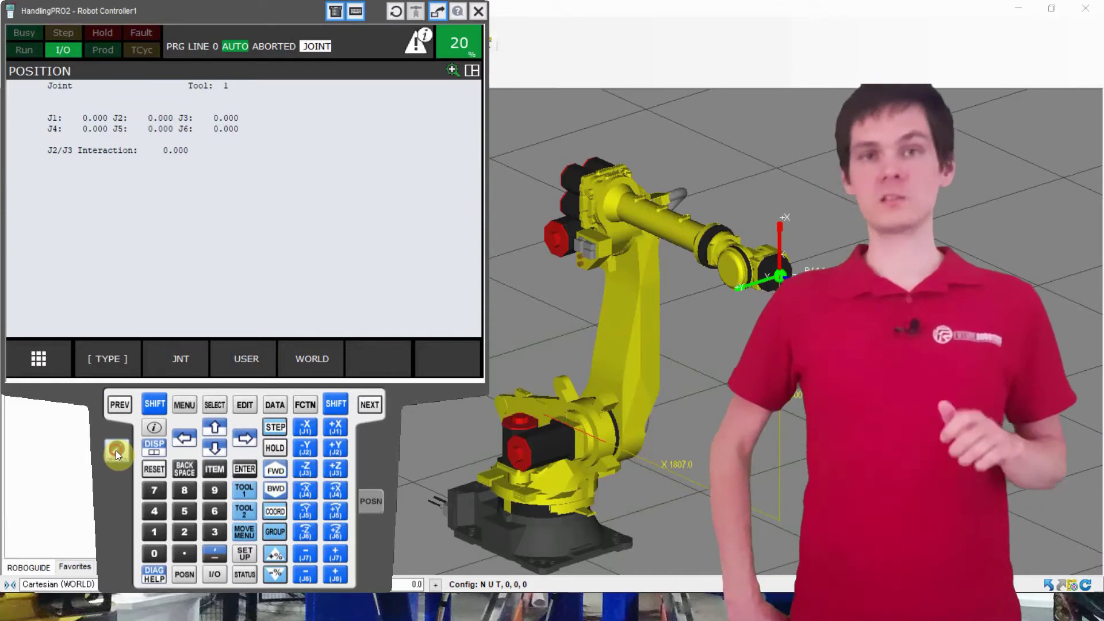
left_click(115, 451)
left_click(155, 469)
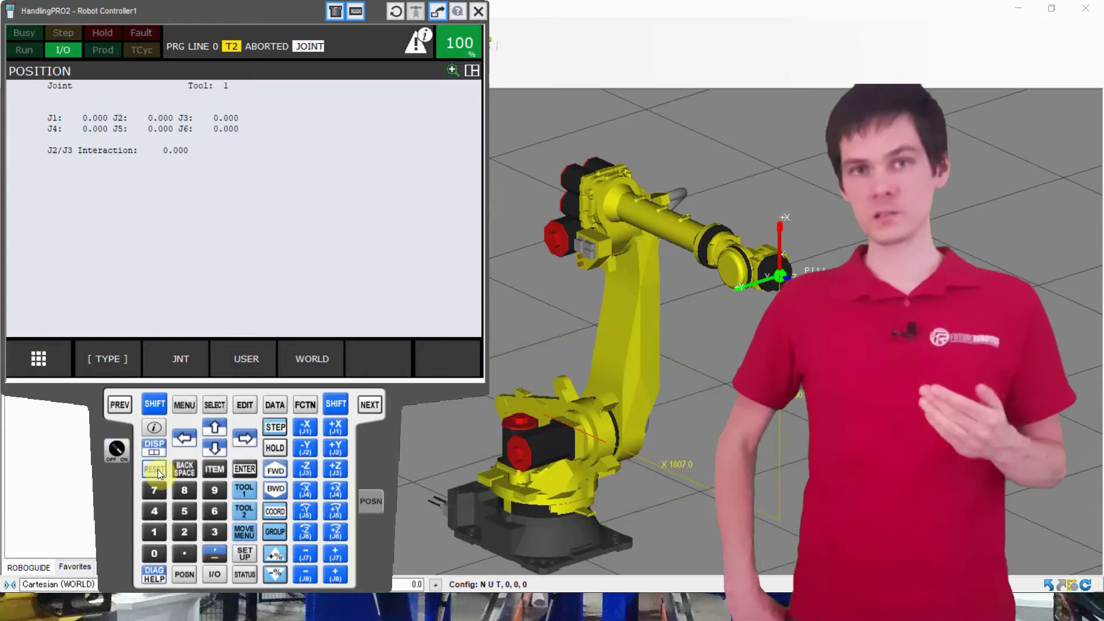
left_click(119, 449)
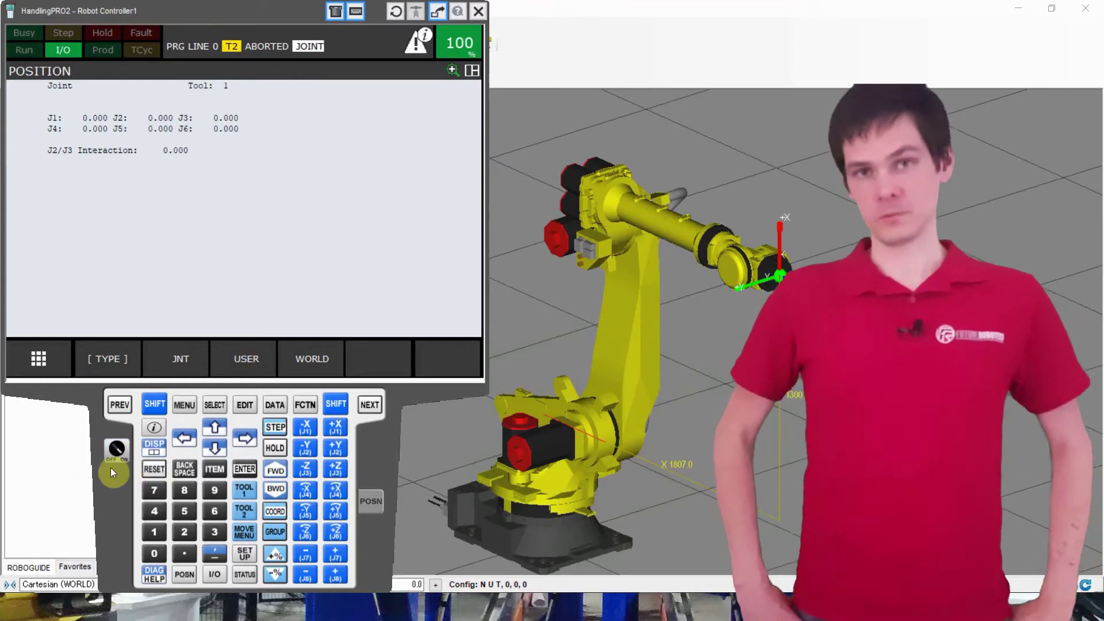
left_click(114, 449)
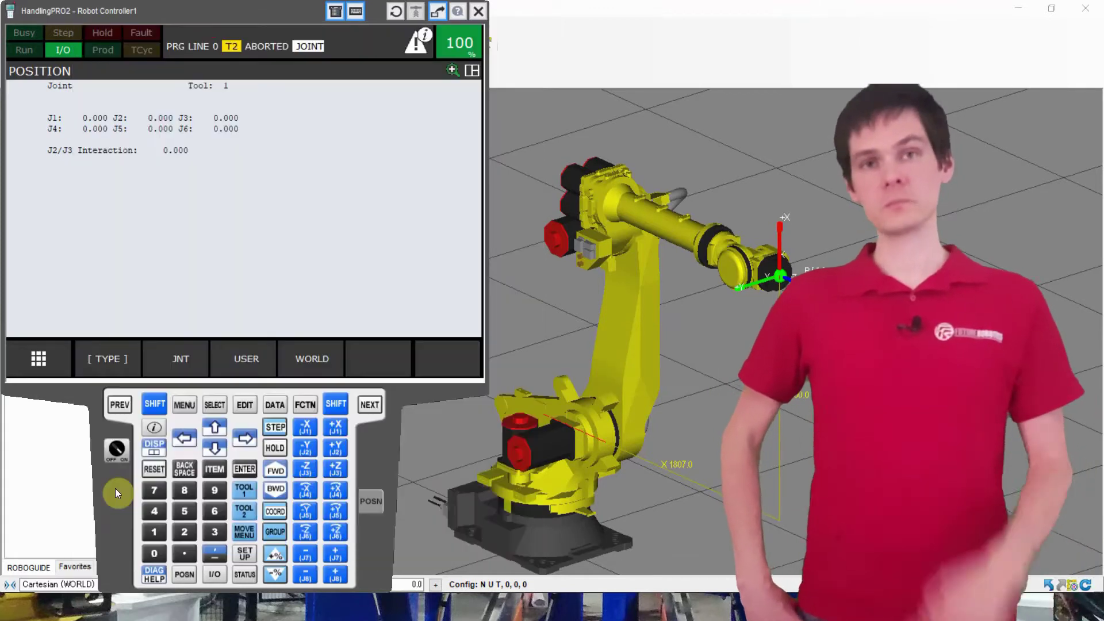
left_click(274, 513)
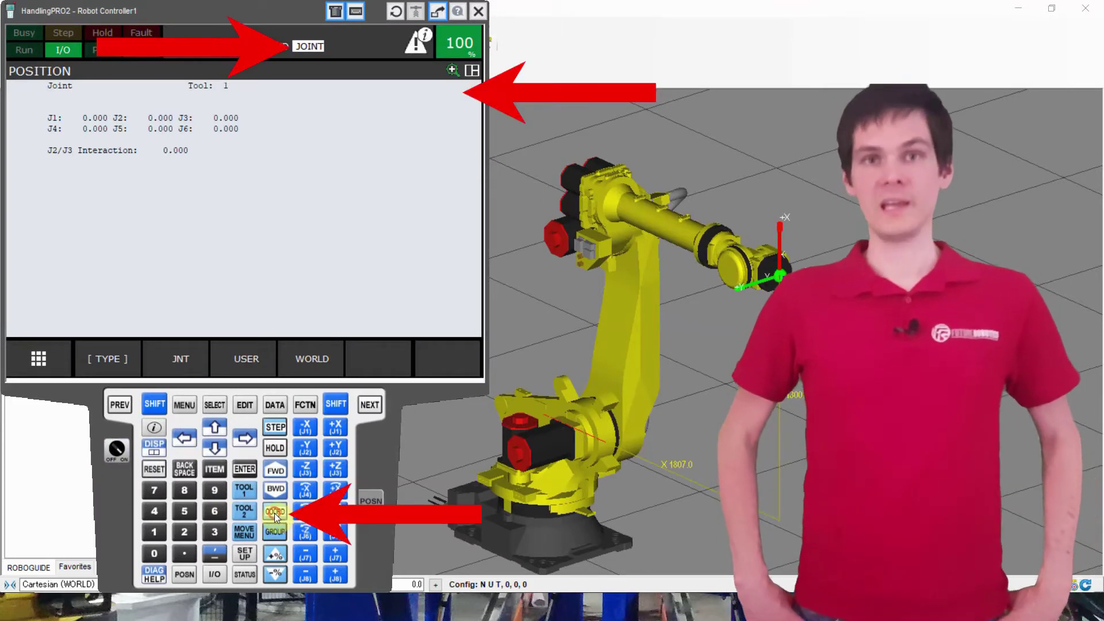
left_click(274, 513)
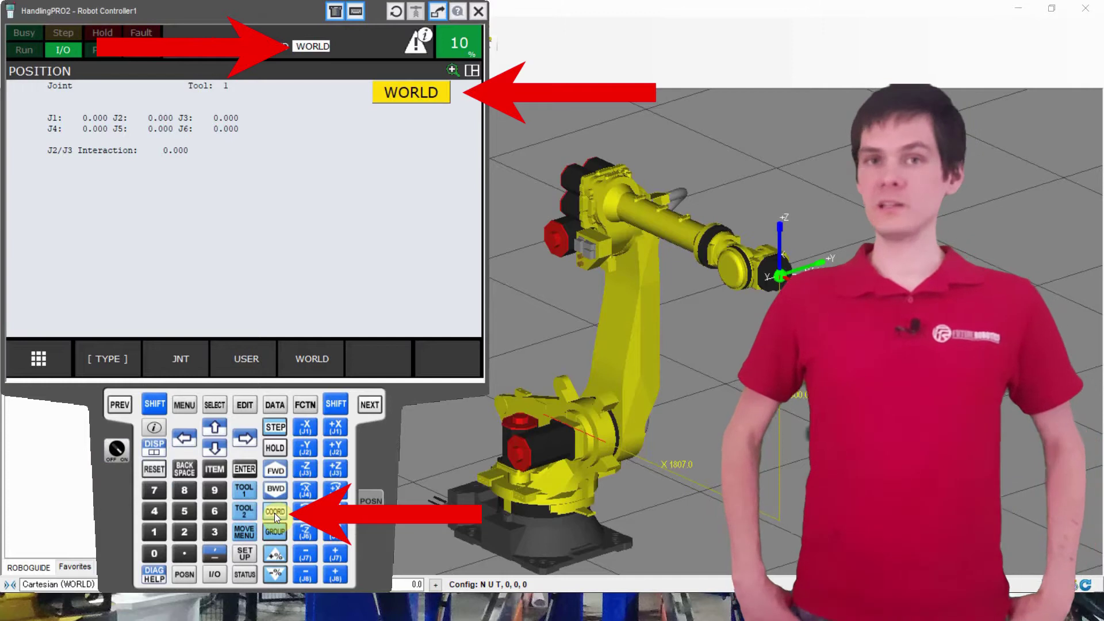
left_click(274, 513)
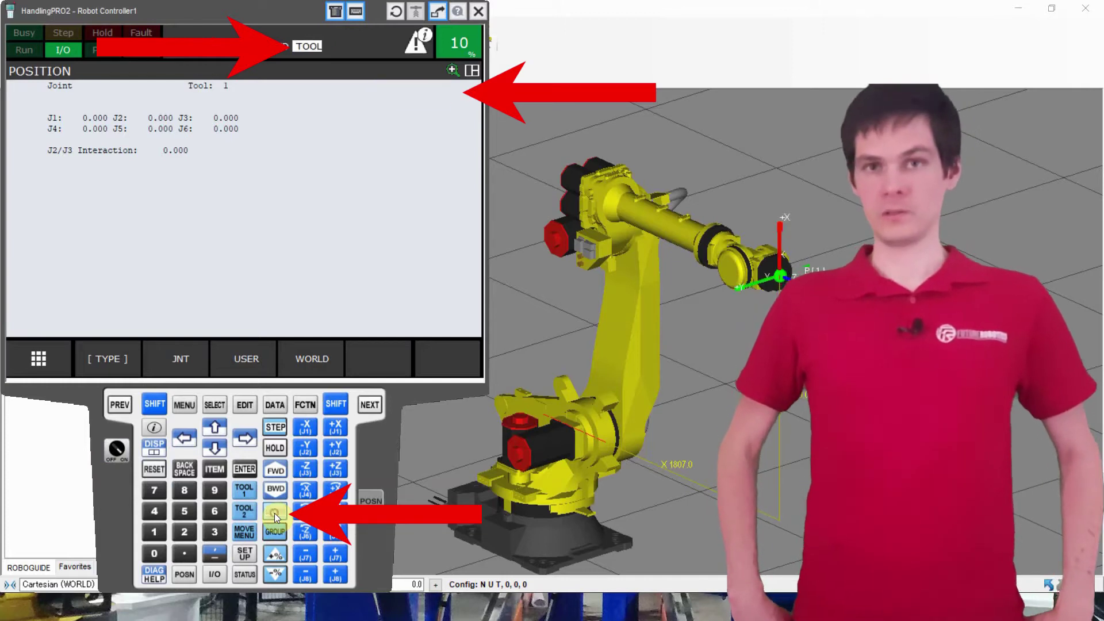
left_click(274, 513)
left_click(274, 513)
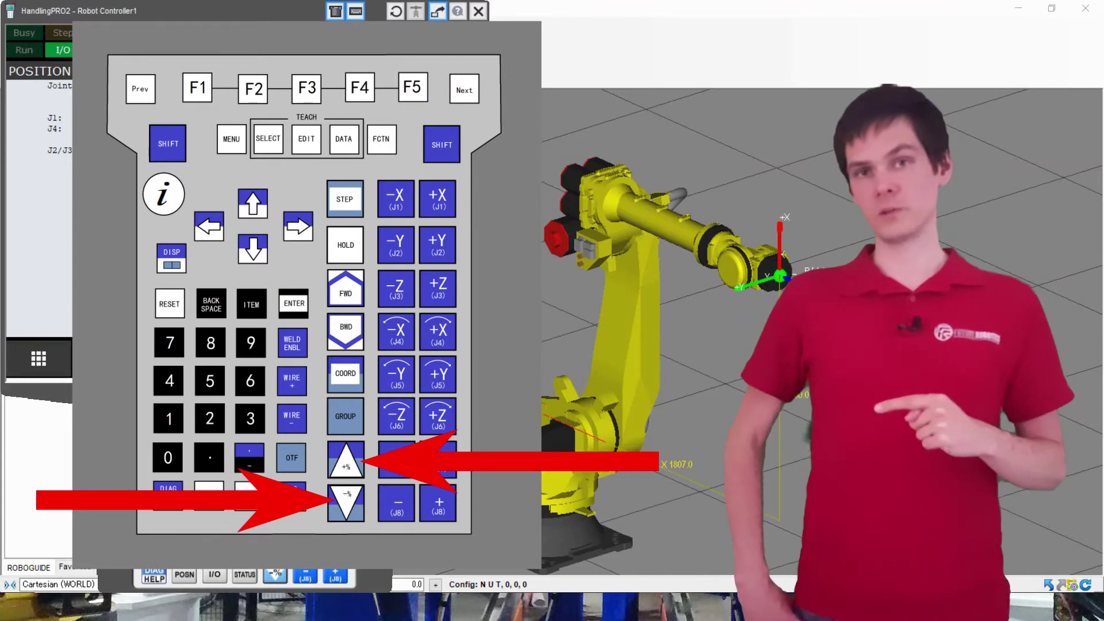
Adjust the override with the +% and -% keys until it reads 25% instead of 10%
left_click(274, 573)
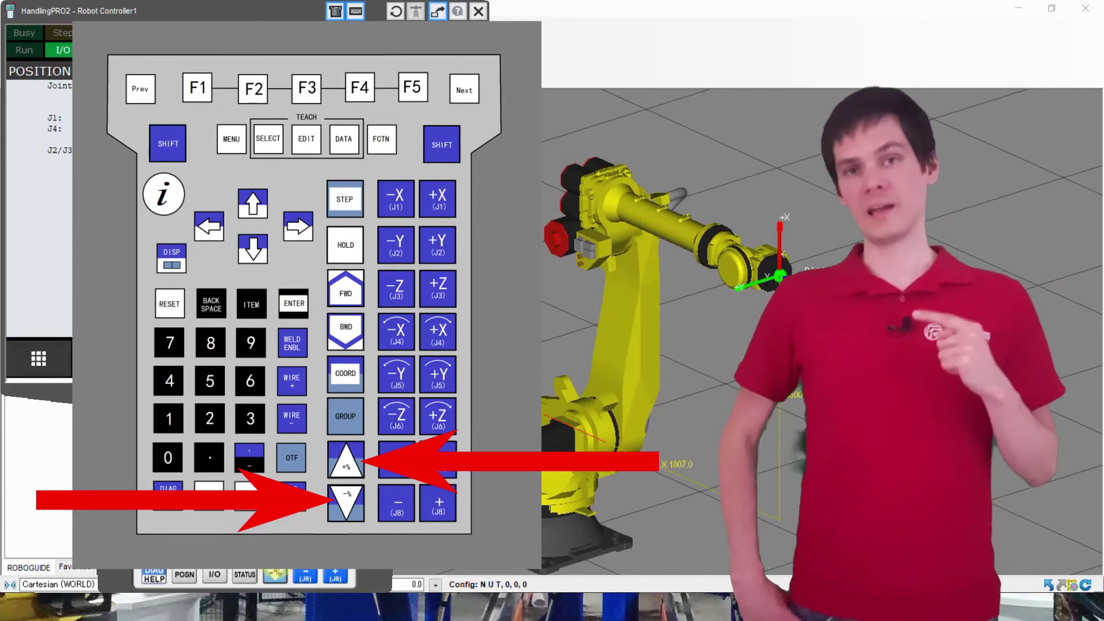
left_click(274, 557)
left_click(273, 558)
left_click(274, 558)
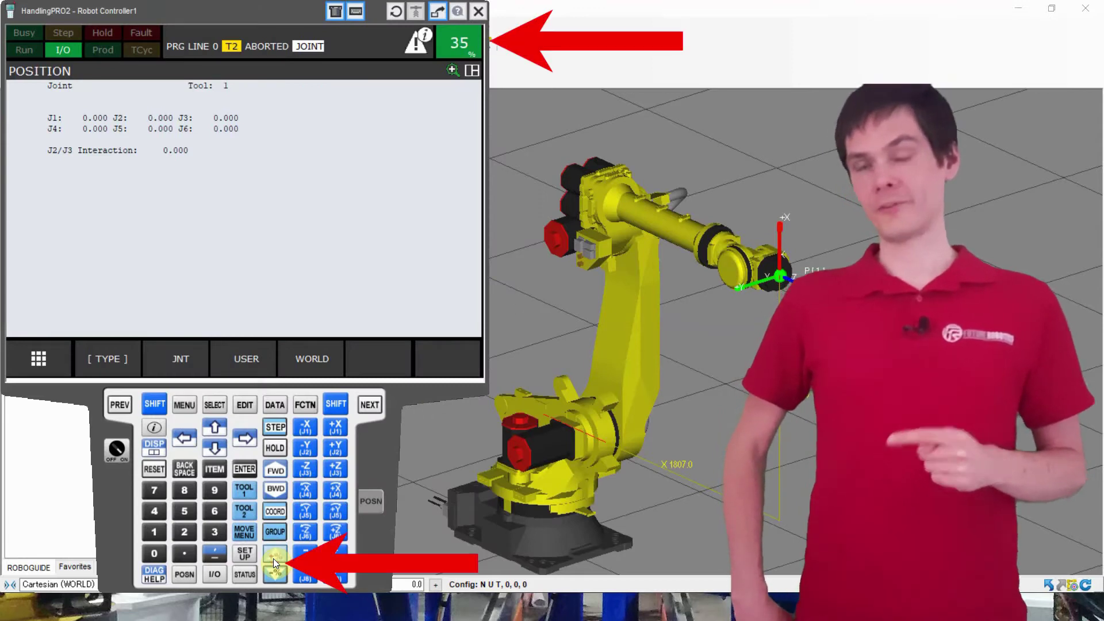
left_click(274, 571)
left_click(274, 572)
left_click(274, 571)
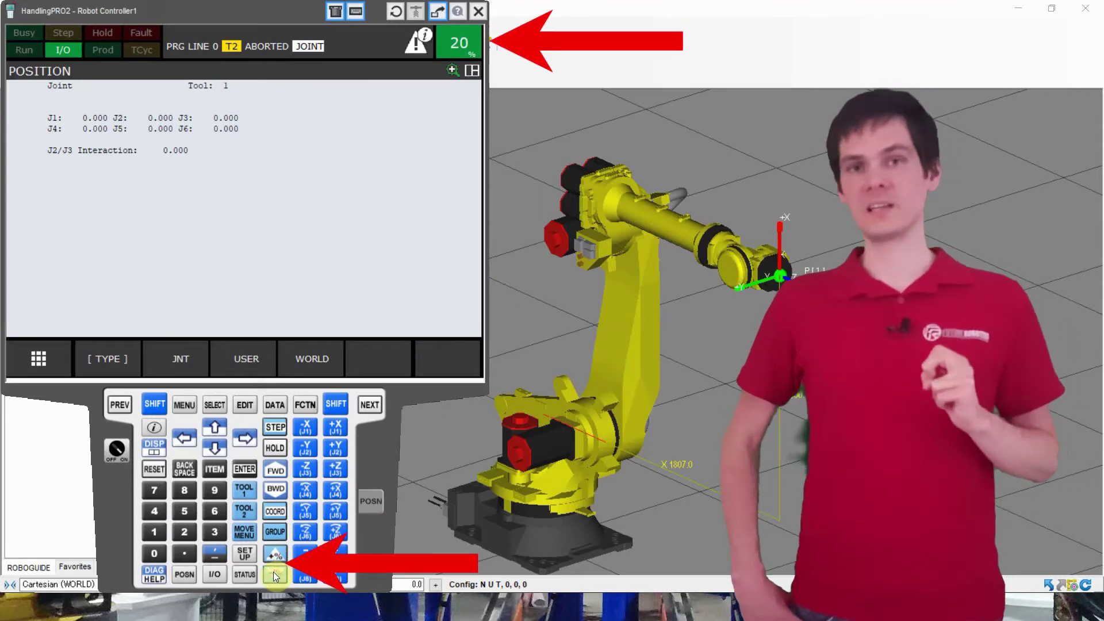
left_click(274, 571)
left_click(273, 571)
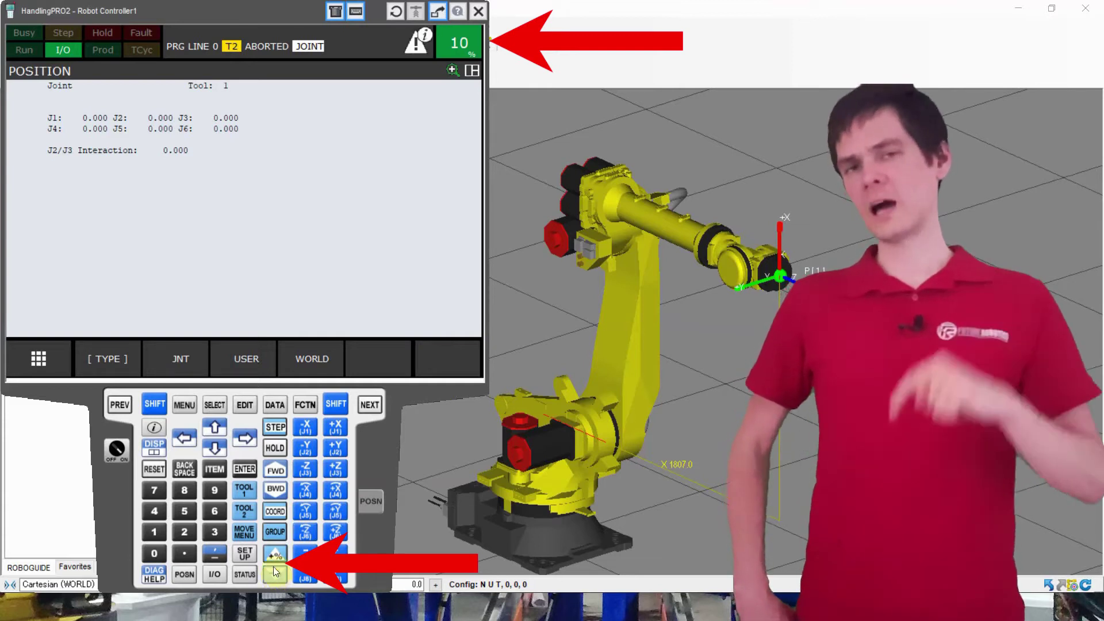
left_click(273, 558)
left_click(274, 558)
left_click(274, 557)
left_click(274, 558)
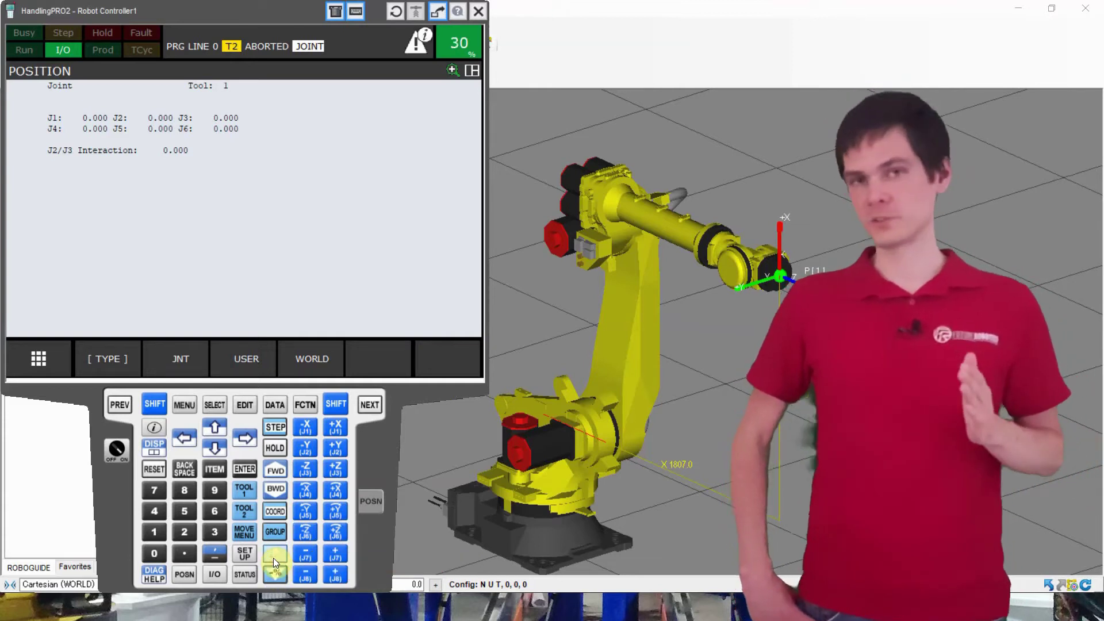
left_click(273, 557)
left_click(274, 558)
left_click(273, 558)
left_click(274, 558)
left_click(273, 558)
left_click(273, 557)
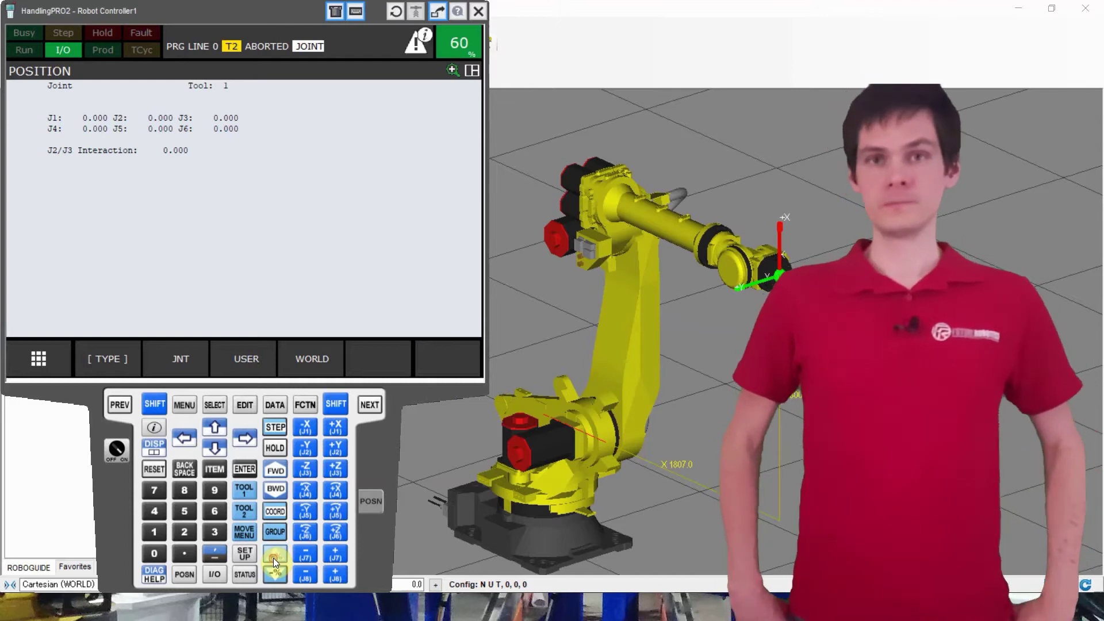
left_click(275, 580)
left_click(275, 581)
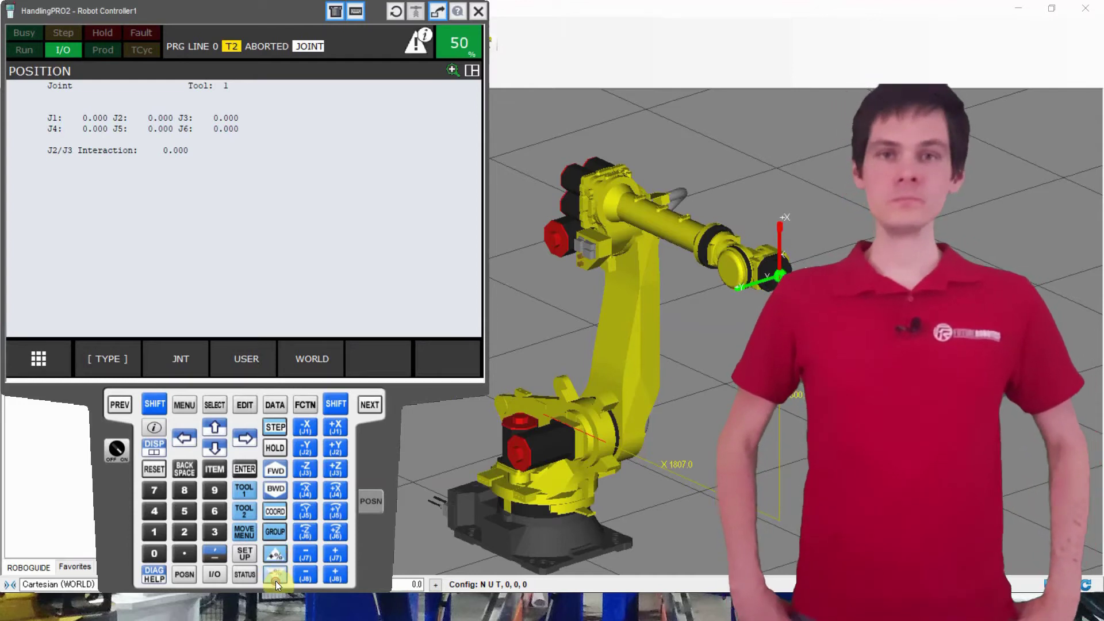
left_click(275, 581)
left_click(275, 581)
left_click(274, 580)
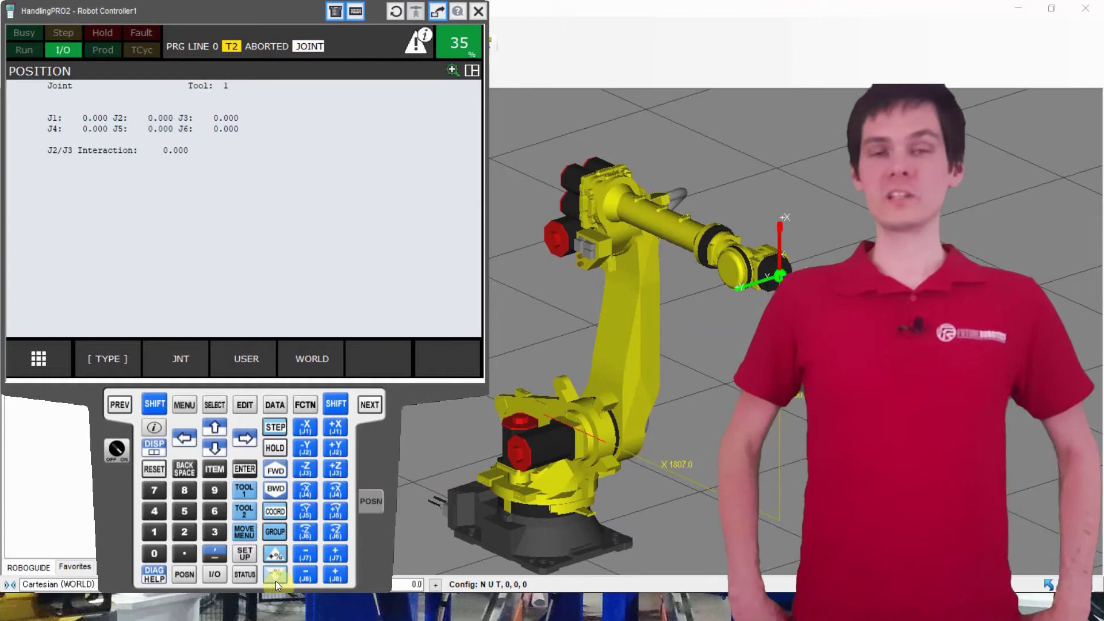
left_click(275, 580)
left_click(275, 581)
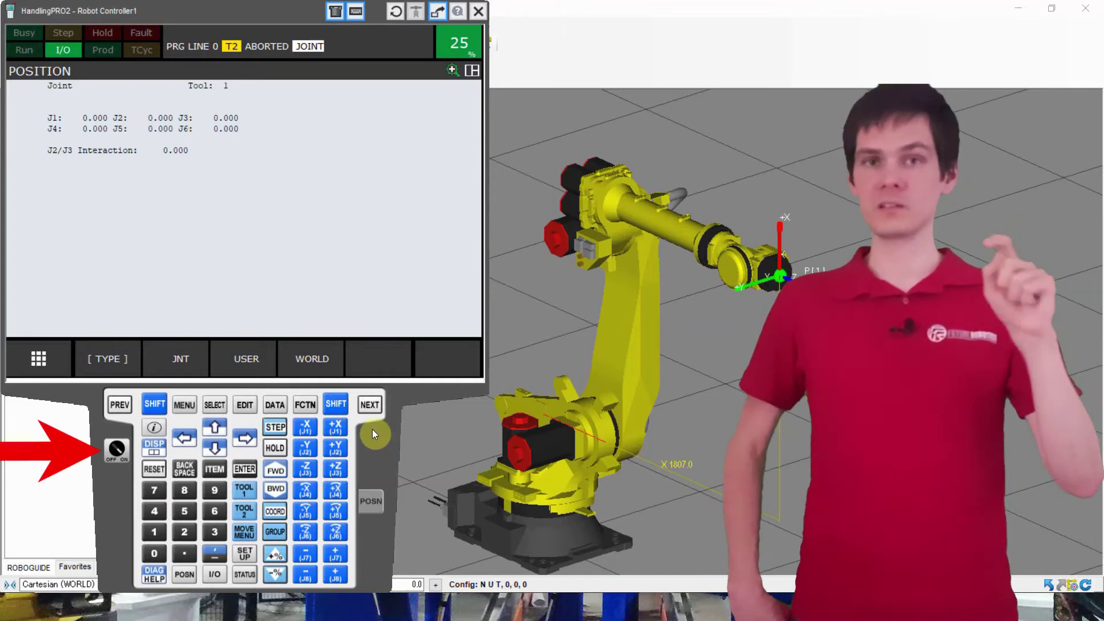
Enable the pendant, hold SHIFT, and try the joint jog keys at 25% override
left_click(116, 448)
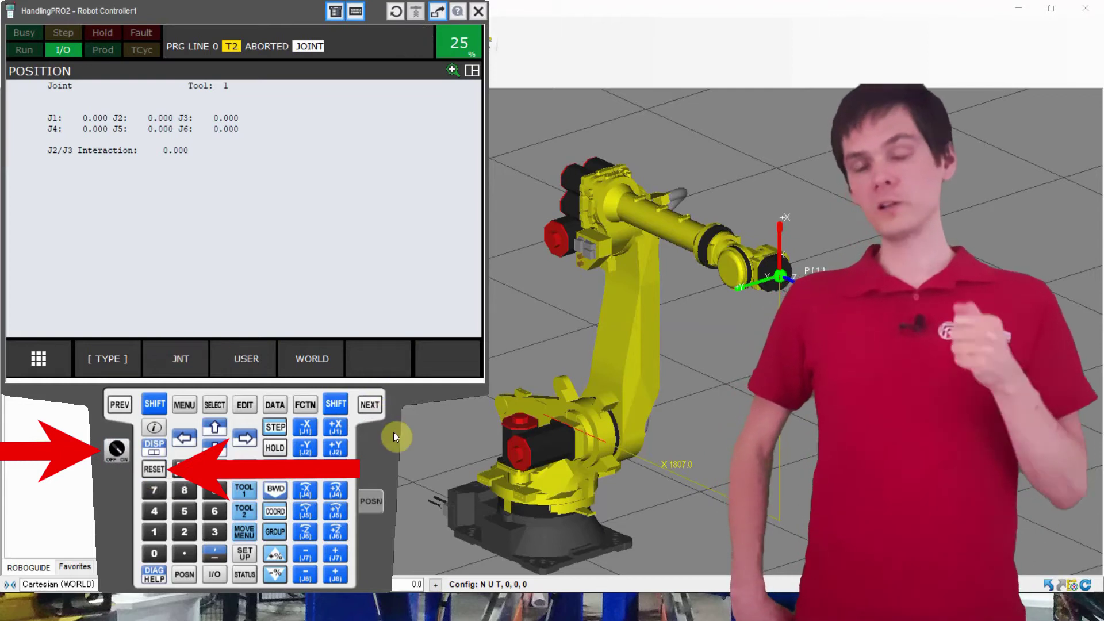
key("shift")
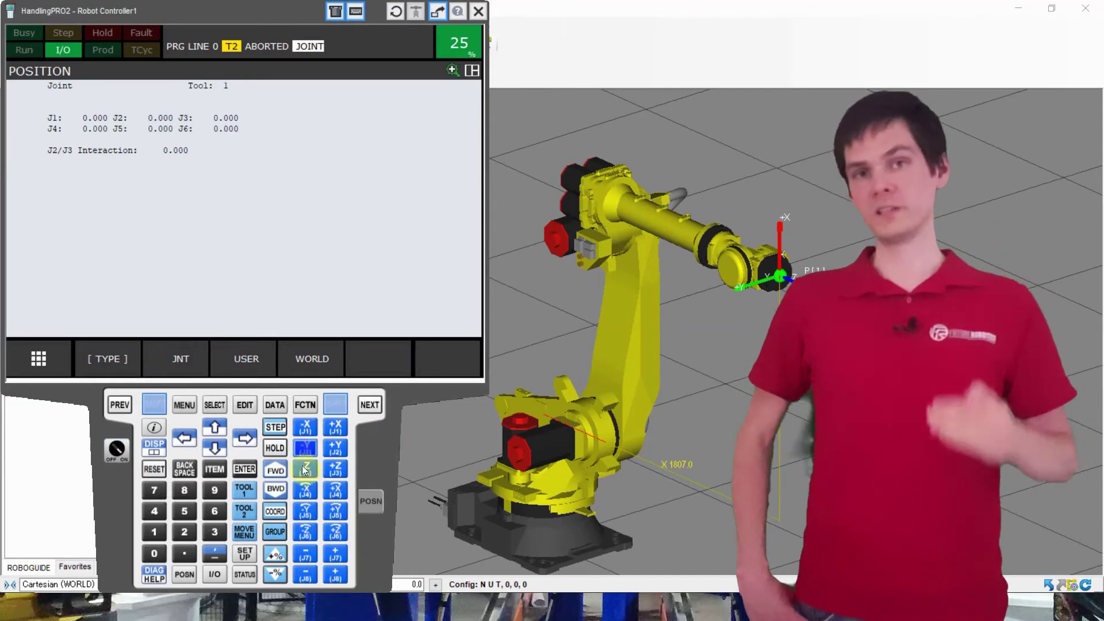
left_click(305, 532)
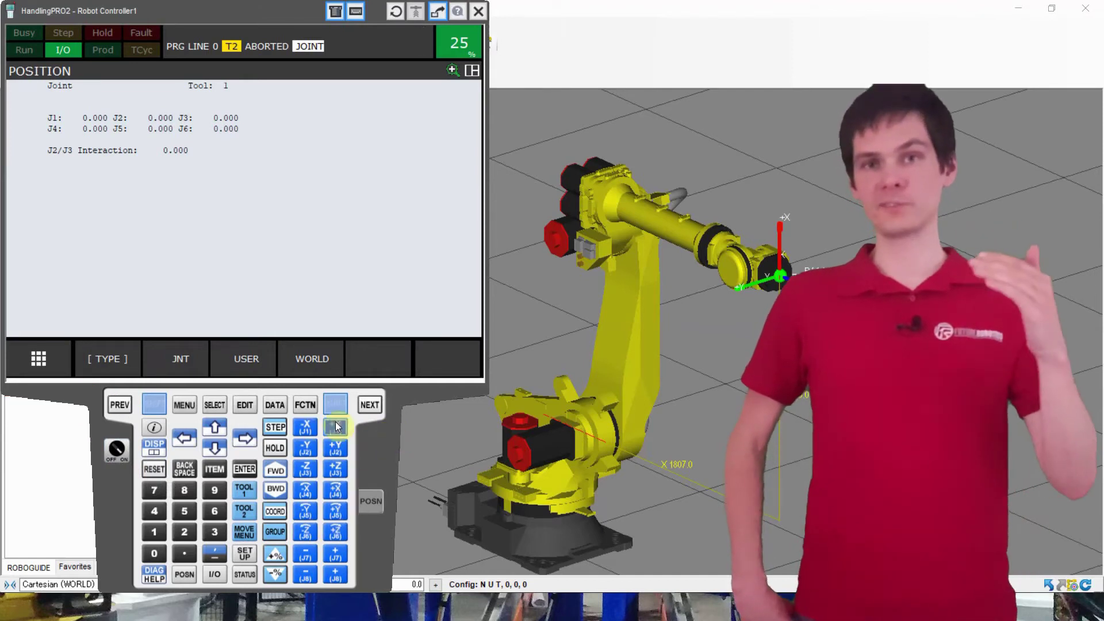
left_click(311, 458)
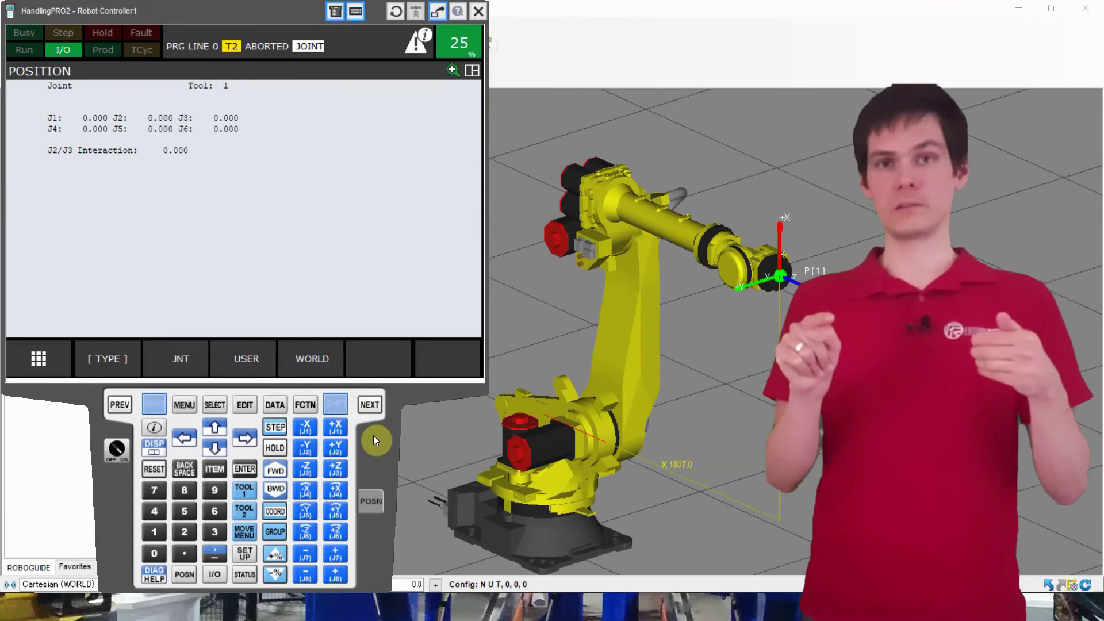
With SHIFT held in JOINT mode, jog J1, J5, J6, J2 and J3 off zero
left_click_drag(310, 430, 340, 491)
left_click_drag(313, 514, 309, 537)
mouse_move(309, 442)
left_mouse_down()
mouse_move(340, 475)
mouse_move(308, 449)
left_mouse_up()
left_click_drag(309, 492, 337, 474)
left_click_drag(313, 491, 309, 432)
left_click_drag(338, 527, 340, 530)
mouse_move(339, 530)
left_mouse_down()
mouse_move(362, 536)
mouse_move(340, 533)
left_mouse_up()
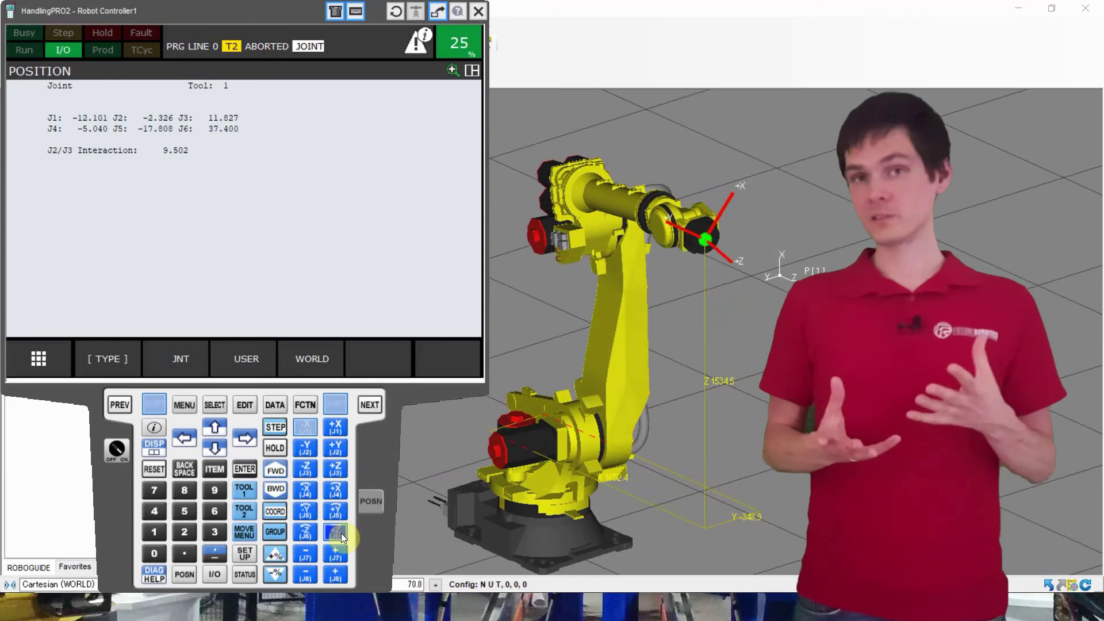
Fine-tune the joints to J1 -6.317, J3 12.144, J5 -26.880 and J6 23.320
left_click_drag(310, 428, 312, 428)
left_click_drag(339, 425, 376, 436)
left_click_drag(312, 534, 312, 534)
left_click_drag(346, 427, 339, 427)
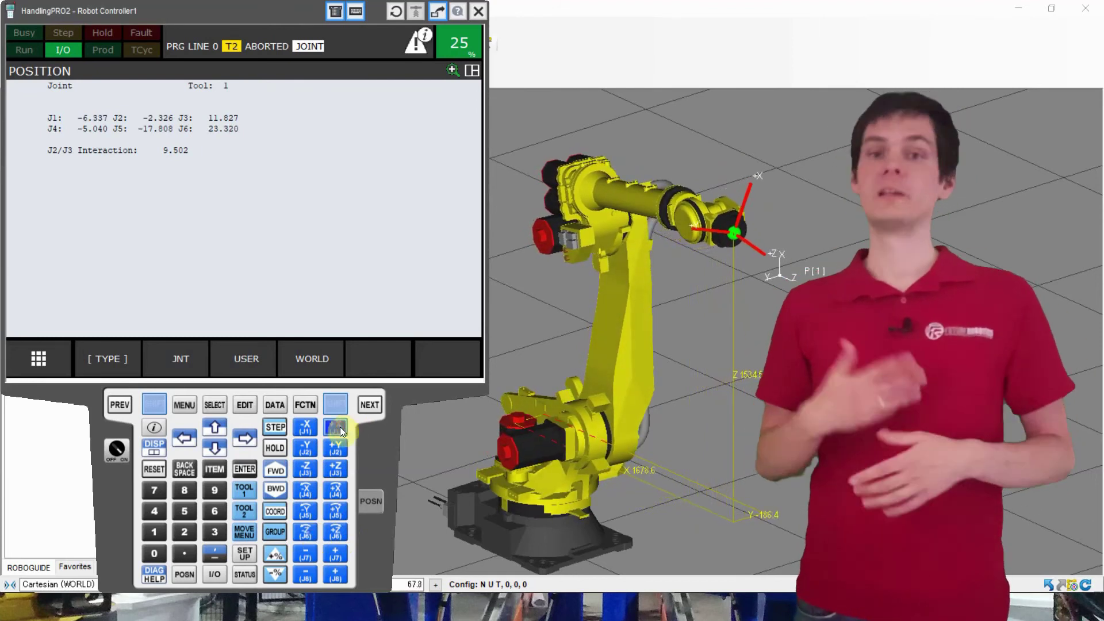
left_click_drag(313, 473, 337, 450)
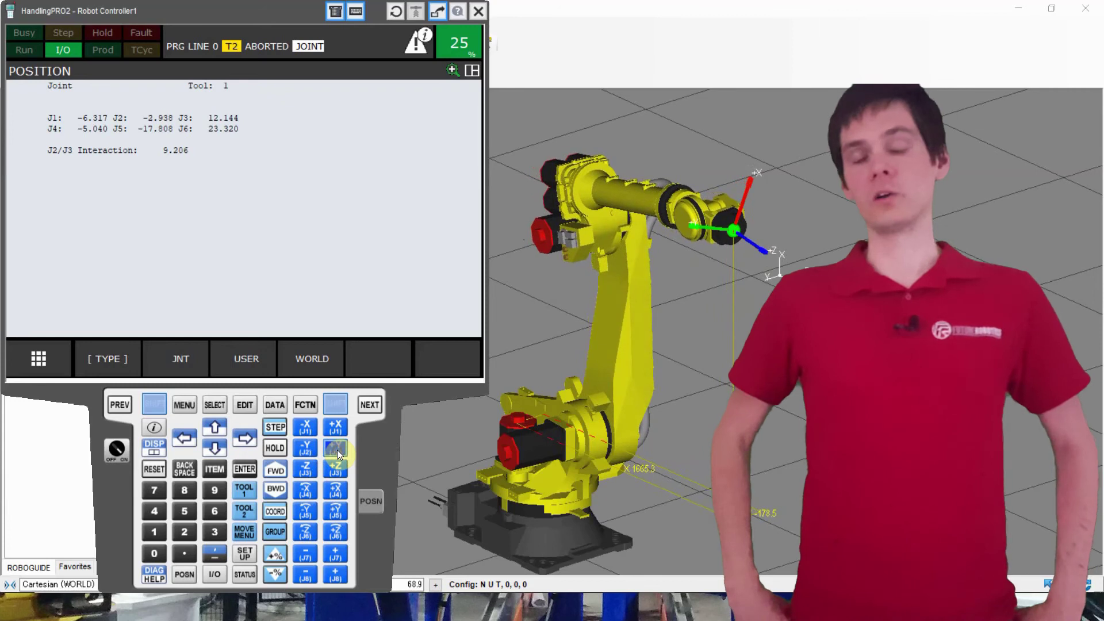
left_click_drag(339, 498, 307, 515)
left_click_drag(335, 513, 343, 540)
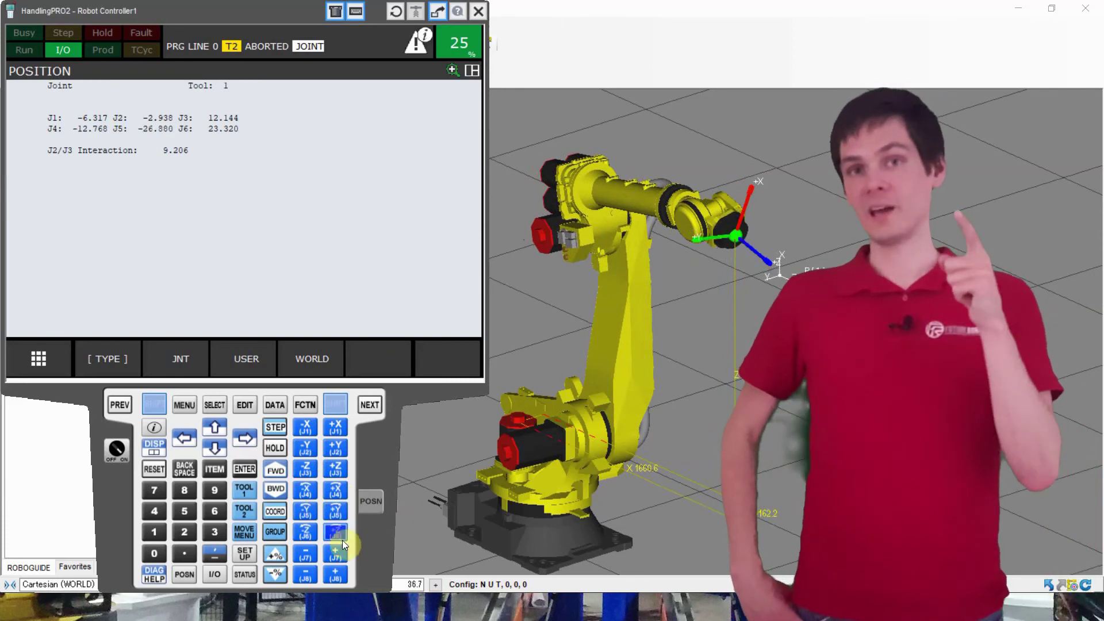
Jog J1 to -9.254, J2 to -5.080, J3 to 6.336 and J4 to -22.344
left_click(309, 435)
left_click_drag(308, 433, 310, 514)
left_click(313, 454)
left_click(313, 469)
left_click(310, 495)
left_click(310, 513)
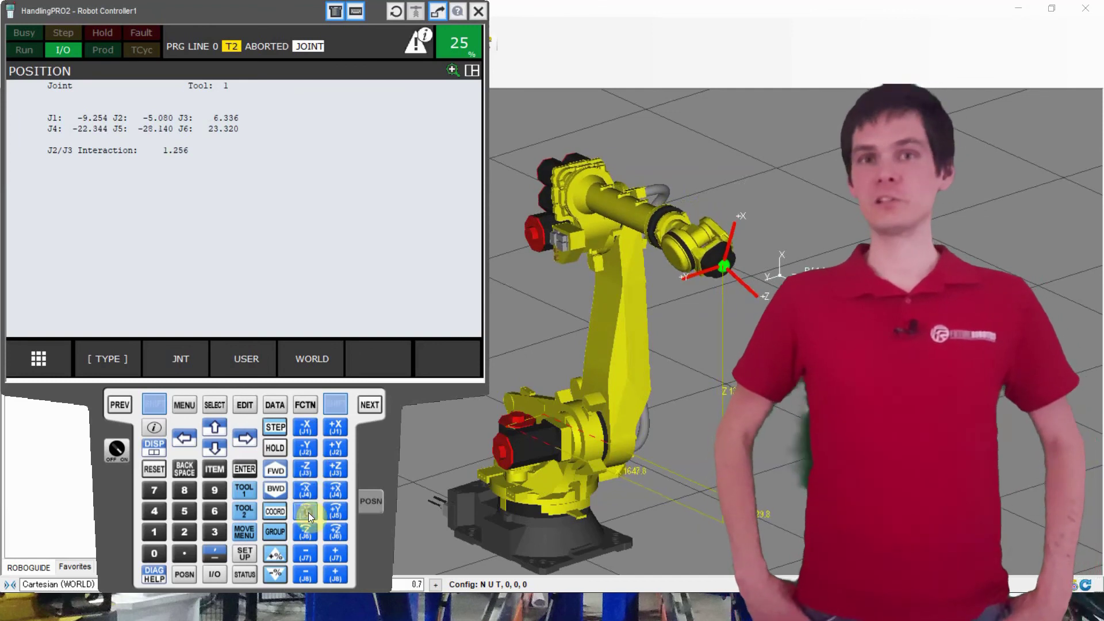